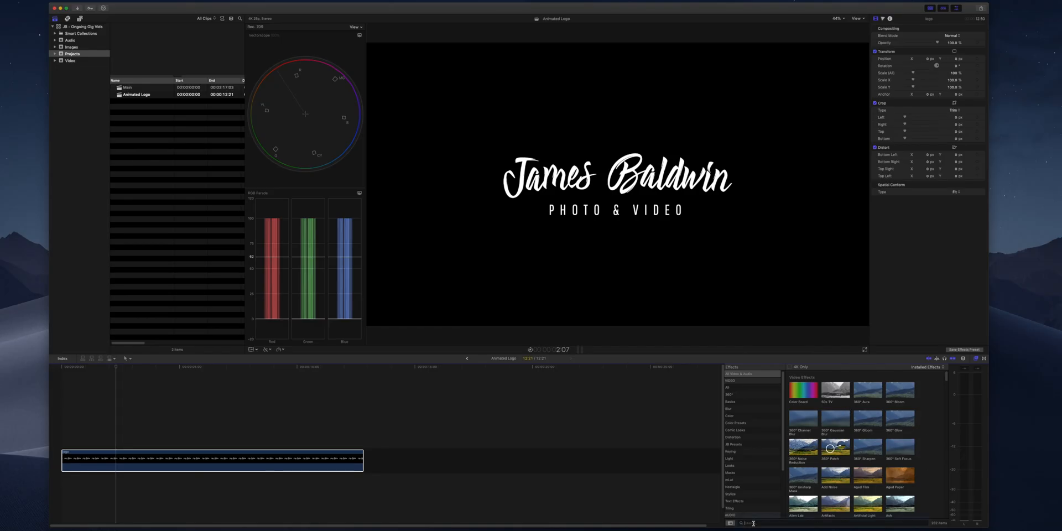
type("mask")
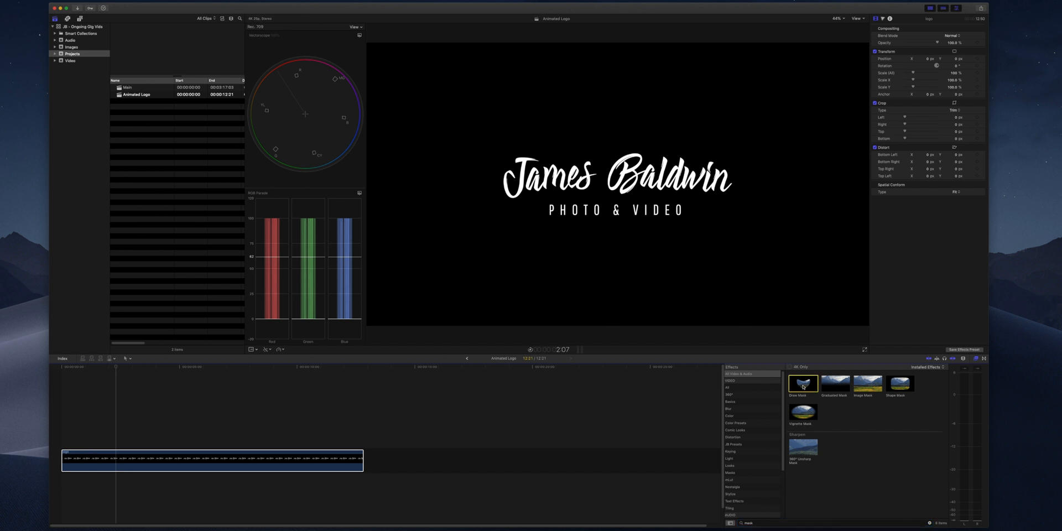
Step: Apply the Draw Mask effect to the James Baldwin logo clip
left_click(106, 461)
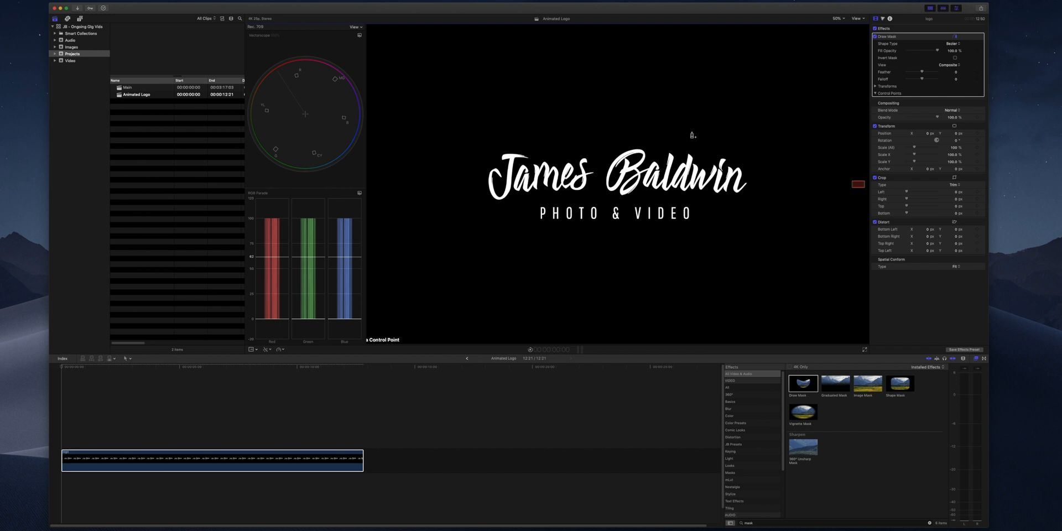
Step: Draw a small closed mask patch left of the logo, then return to the clip's first frame
left_click(394, 141)
left_click(411, 144)
left_click(417, 160)
left_click(391, 164)
left_click(394, 149)
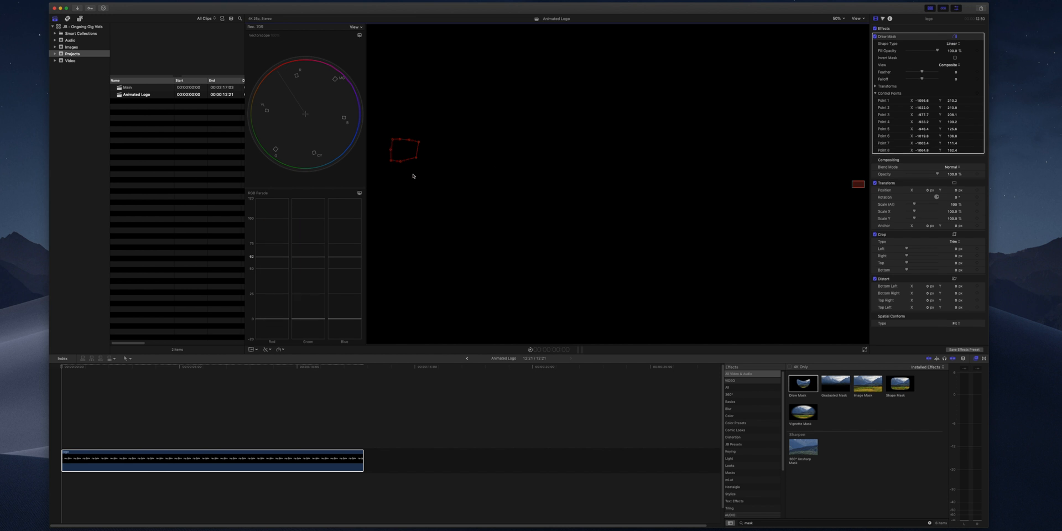
key("Home")
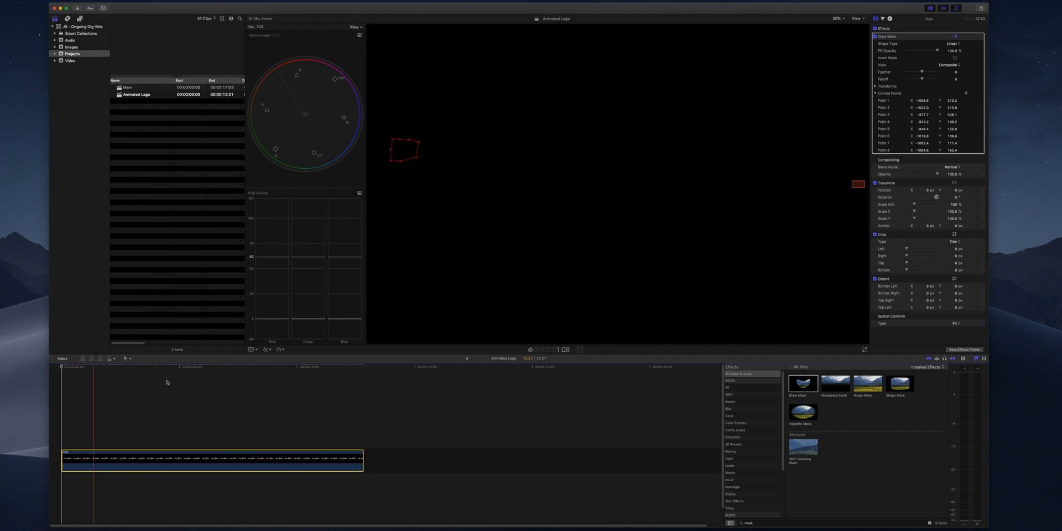
Step: Drag the mask's corner points into a narrow keyframed sliver just above the J
left_click_drag(419, 160, 437, 198)
left_click_drag(420, 142, 495, 166)
mouse_move(437, 198)
left_mouse_down()
mouse_move(520, 204)
mouse_move(492, 199)
left_mouse_up()
left_click_drag(495, 166, 506, 152)
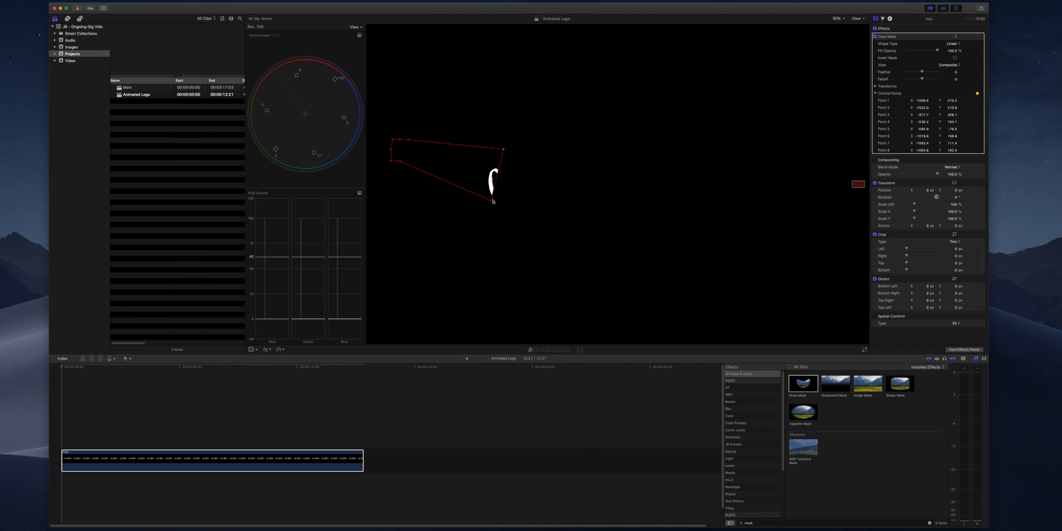
left_click_drag(492, 202, 503, 161)
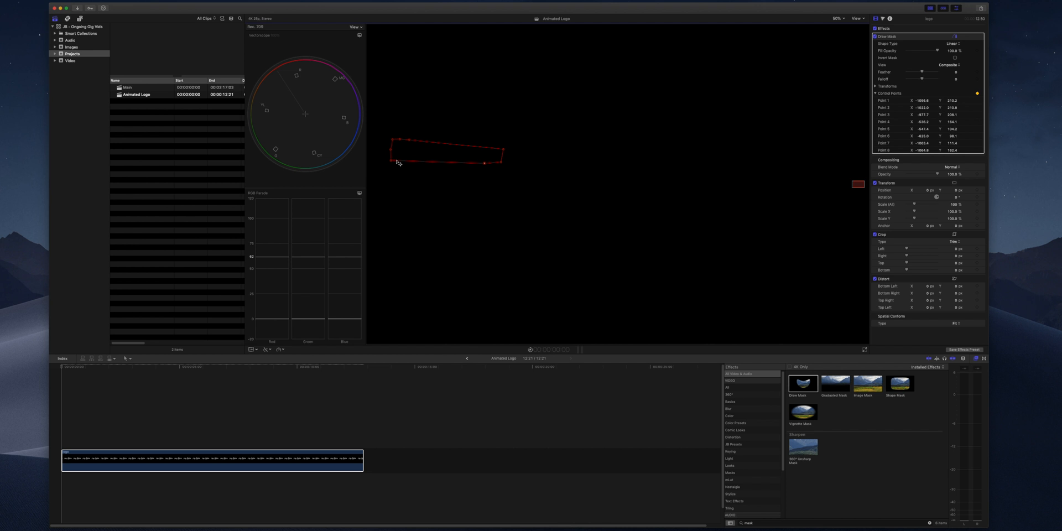
left_click_drag(395, 164, 471, 162)
left_click_drag(395, 157, 474, 160)
left_click_drag(394, 141, 400, 140)
left_click_drag(490, 145, 487, 148)
left_click_drag(402, 141, 450, 155)
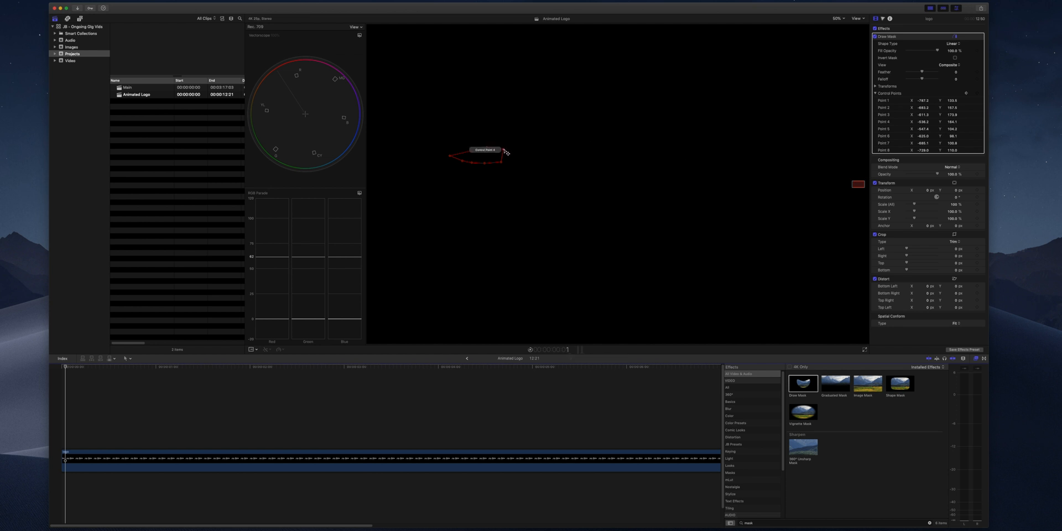
Step: A couple of frames in, stretch the mask rightward over the J's stroke and preview from the start
left_click_drag(507, 153, 512, 161)
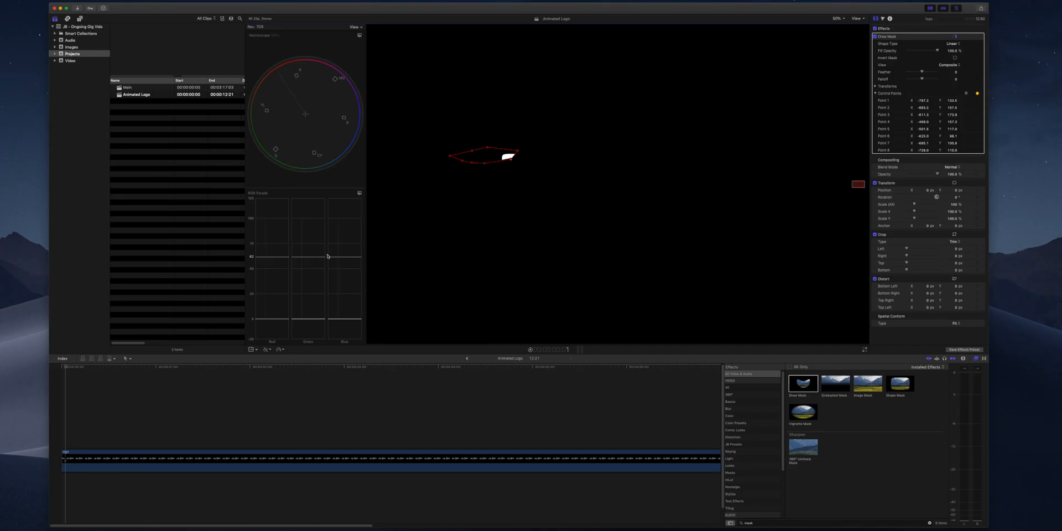
left_click(90, 385)
key("Home")
key("Right")
key("Right")
left_click_drag(518, 153, 540, 161)
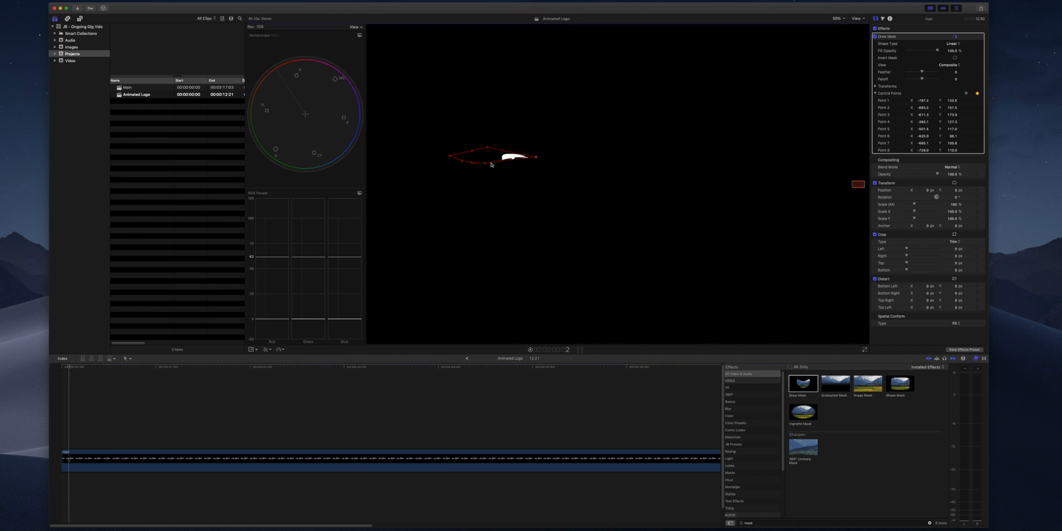
left_click_drag(491, 165, 512, 163)
left_click_drag(68, 368, 40, 369)
key("space")
key("space")
key("space")
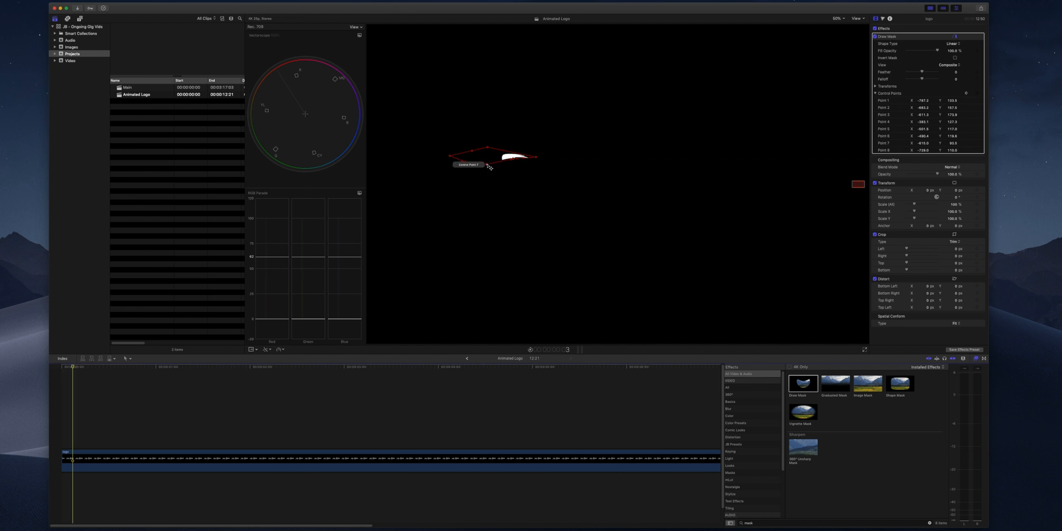
Step: On the next frames, pull mask points down to uncover the stem and the J's curve, then return to the start
left_click_drag(488, 165, 514, 164)
mouse_move(516, 167)
left_mouse_down()
mouse_move(509, 179)
mouse_move(498, 169)
mouse_move(513, 196)
left_mouse_up()
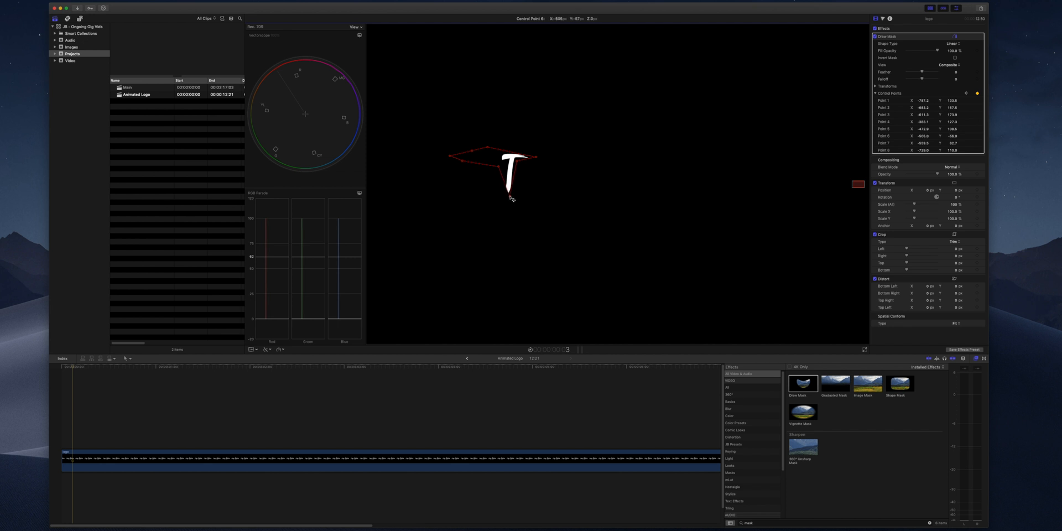
left_click_drag(512, 198, 512, 198)
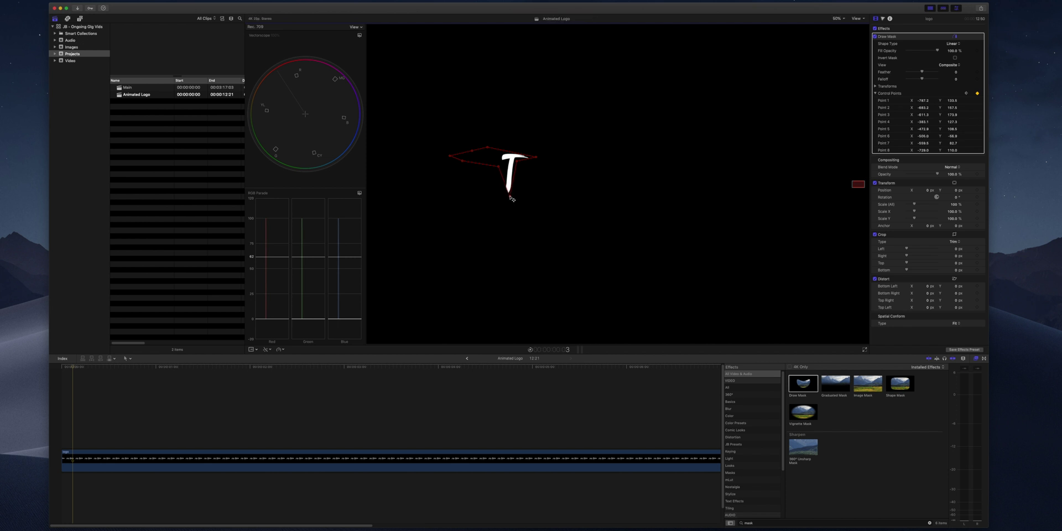
left_click(73, 369)
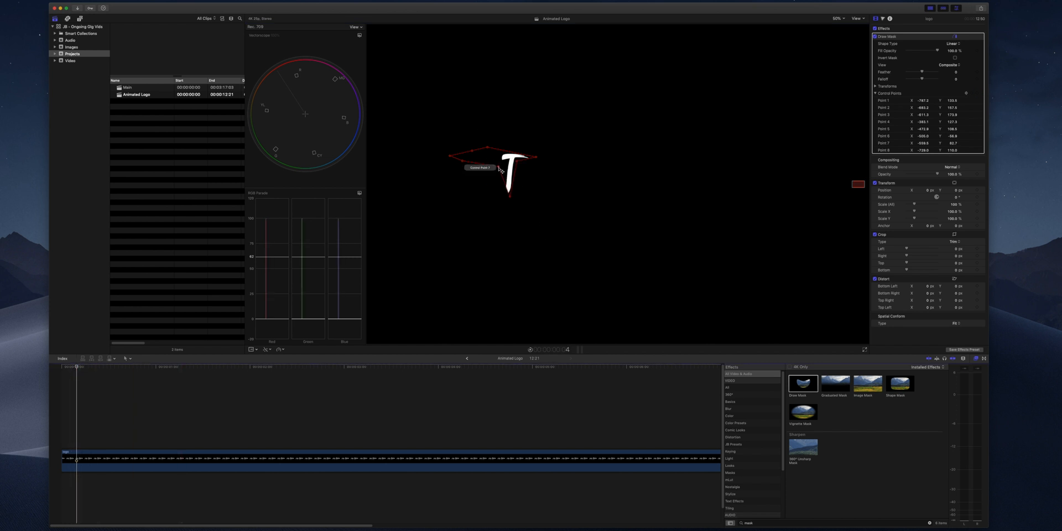
left_click_drag(498, 170, 494, 205)
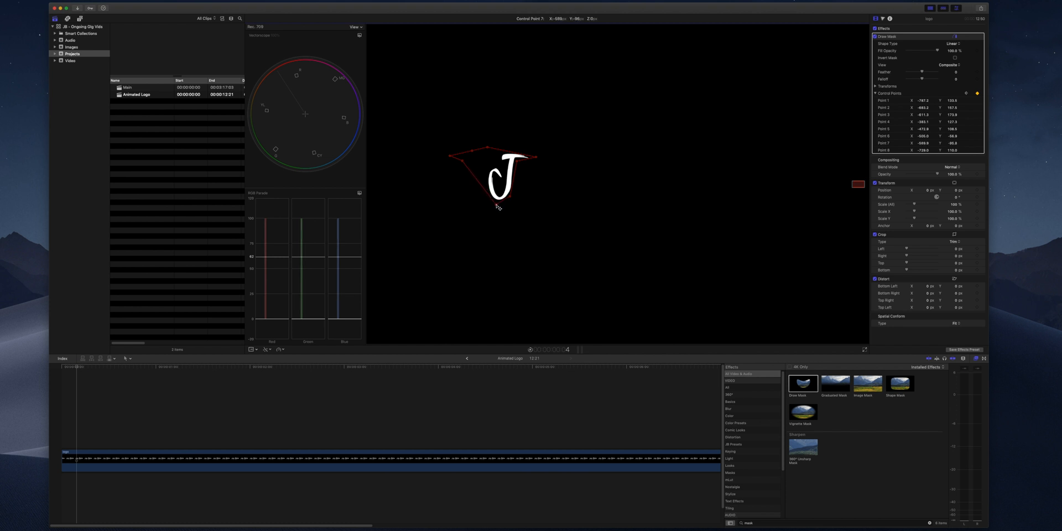
left_click(62, 370)
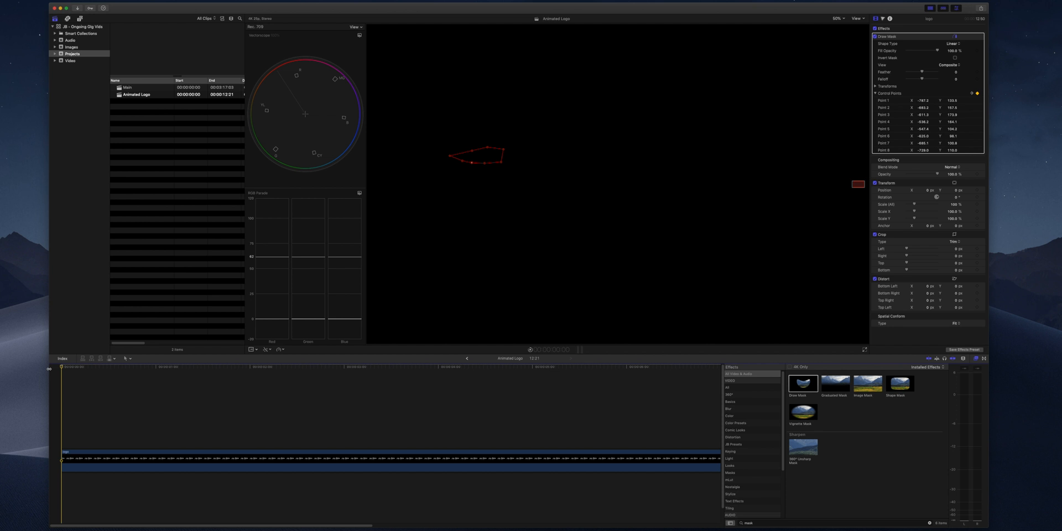
Step: Play the animation and toggle the mask off and on to compare against the full logo
key("space")
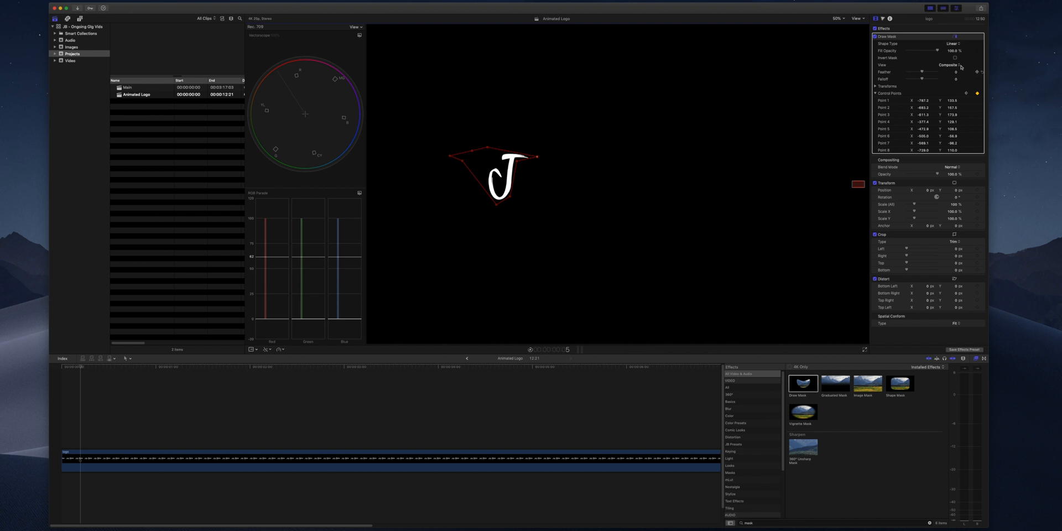
left_click(875, 36)
left_click(875, 37)
left_click(875, 37)
Step: Add and reposition mask points around the J's corner so more of its curve shows
mouse_move(537, 160)
left_mouse_down()
mouse_move(554, 162)
mouse_move(527, 177)
mouse_move(532, 149)
mouse_move(523, 191)
mouse_move(532, 179)
mouse_move(508, 209)
left_mouse_up()
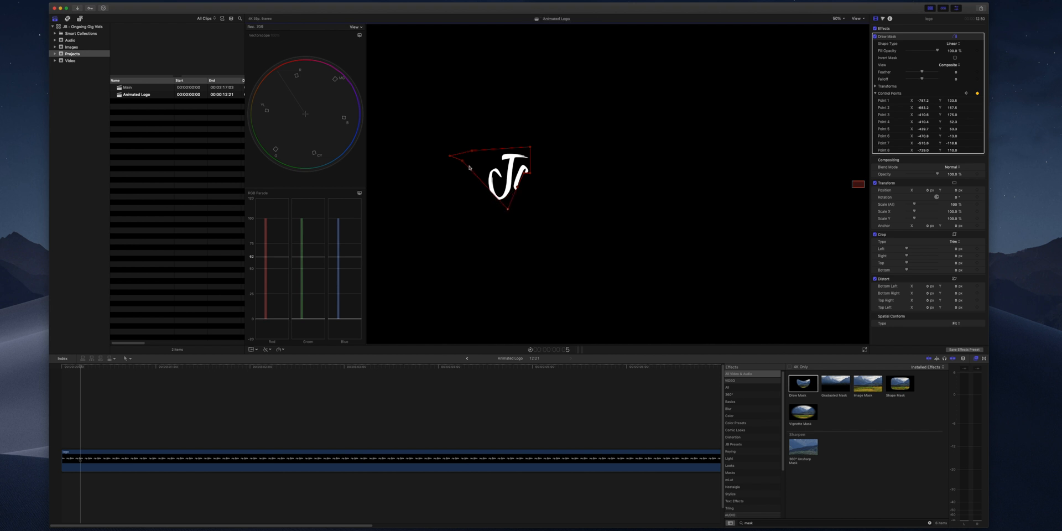
mouse_move(463, 164)
left_mouse_down()
mouse_move(482, 194)
mouse_move(516, 189)
left_mouse_up()
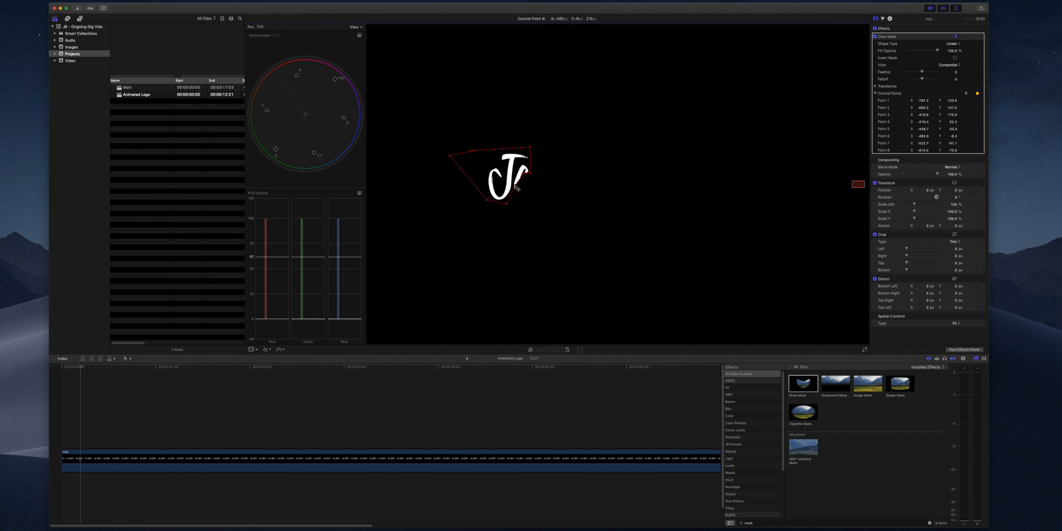
left_click_drag(517, 189, 489, 202)
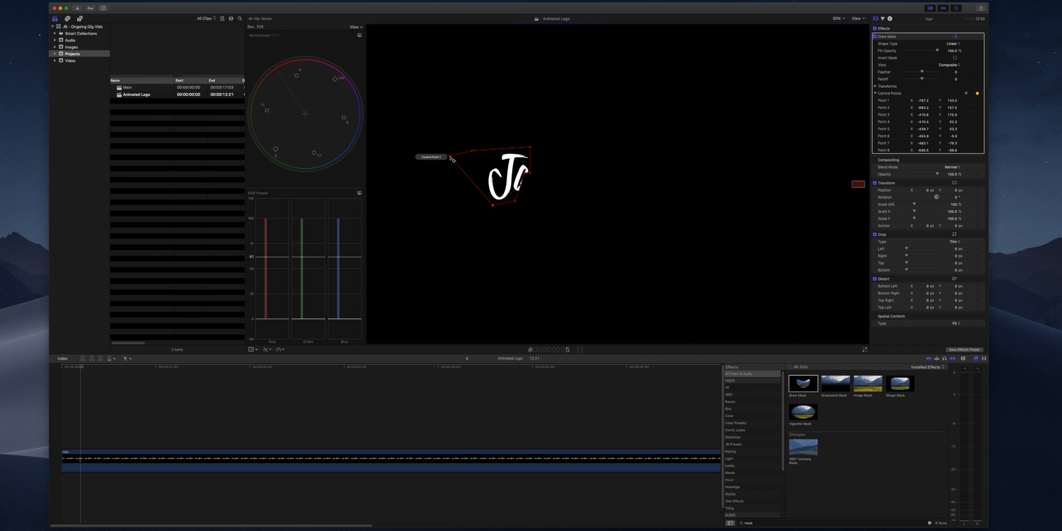
left_click_drag(451, 157, 482, 192)
left_click_drag(525, 177, 525, 175)
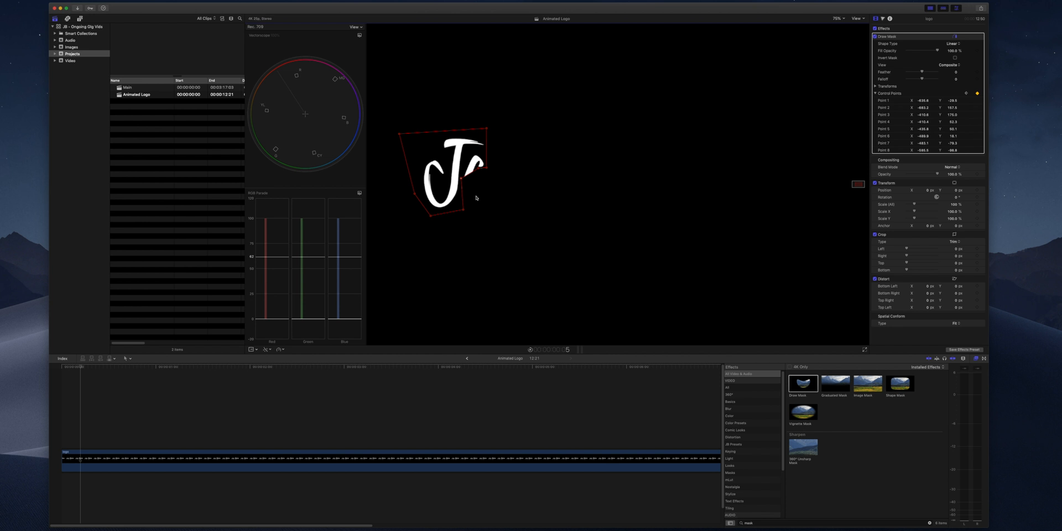
Step: At a later frame, widen the mask rightward and downward to reveal the letter a
mouse_move(85, 366)
left_mouse_down()
mouse_move(68, 367)
mouse_move(83, 367)
left_mouse_up()
left_click_drag(464, 179, 477, 191)
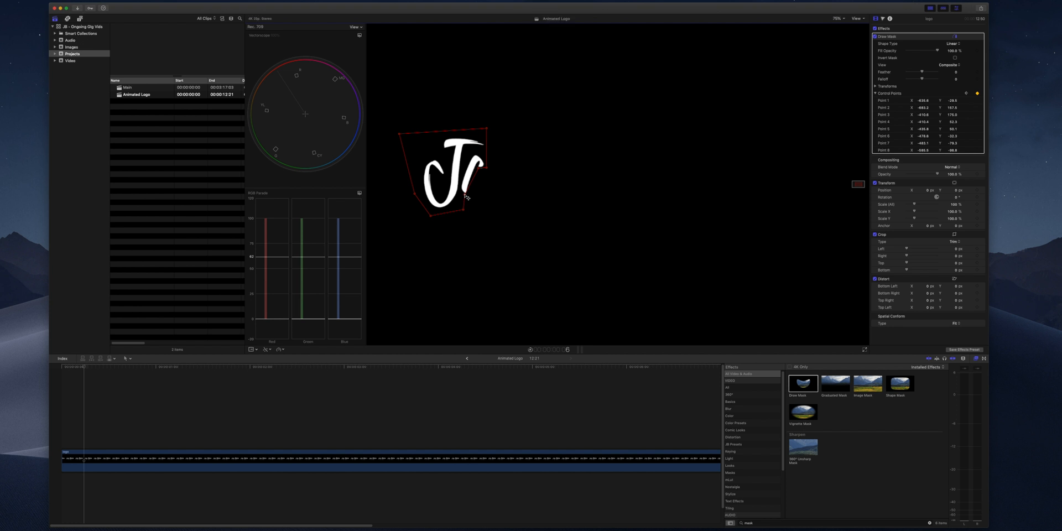
left_click_drag(467, 196, 483, 193)
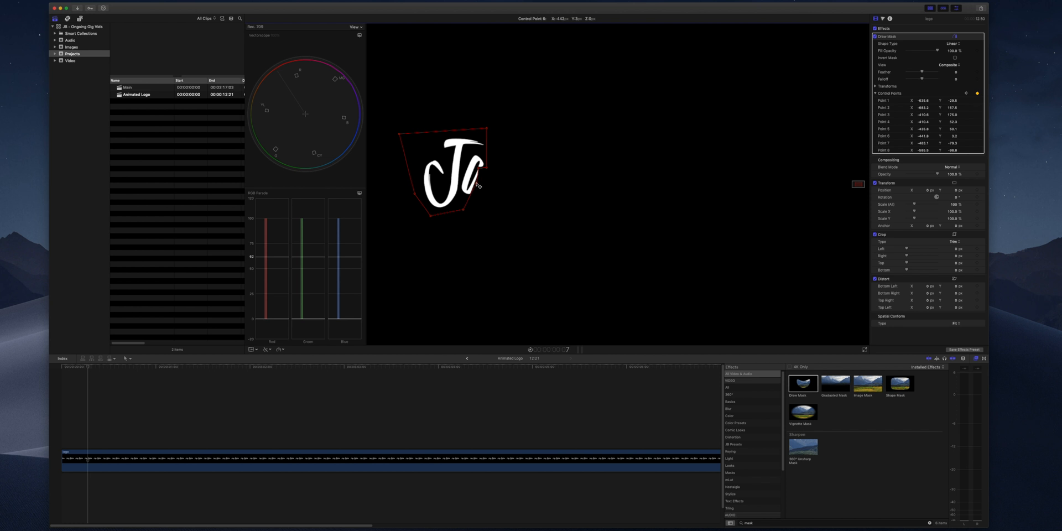
left_click_drag(482, 172, 488, 175)
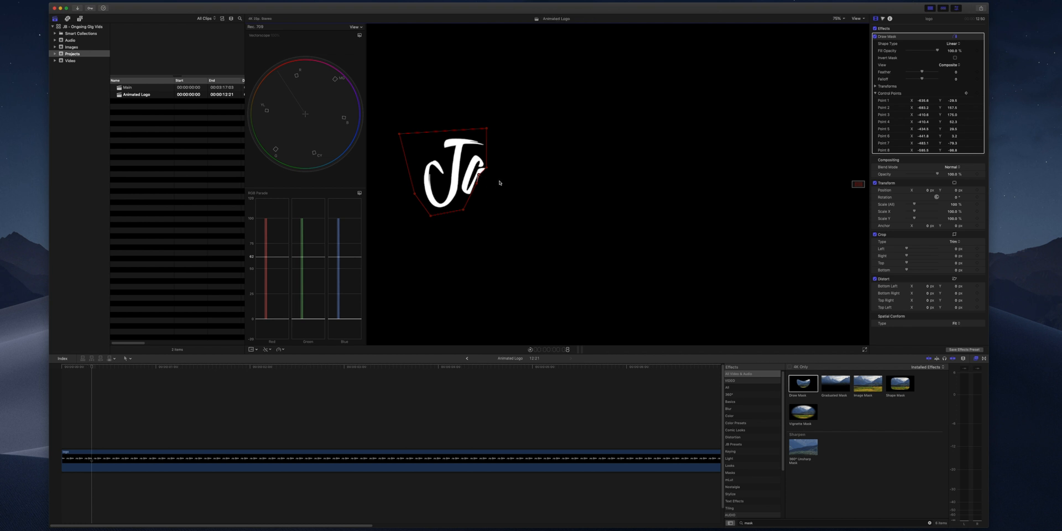
left_click_drag(481, 177, 491, 199)
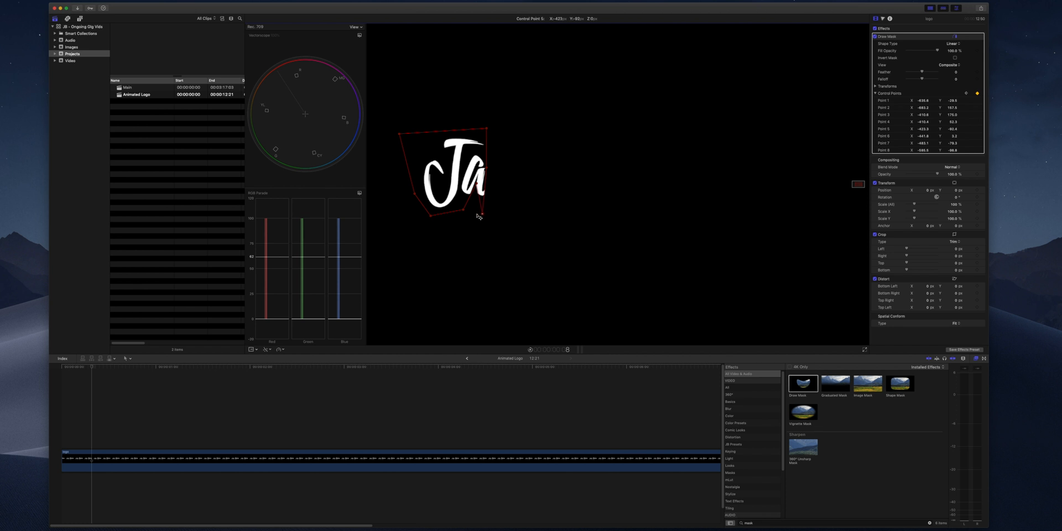
left_click_drag(482, 186, 479, 205)
left_click_drag(489, 170, 496, 172)
Step: Play the reveal from the start and scrub between frames to check the 'Ja' animation
left_click_drag(91, 368, 62, 367)
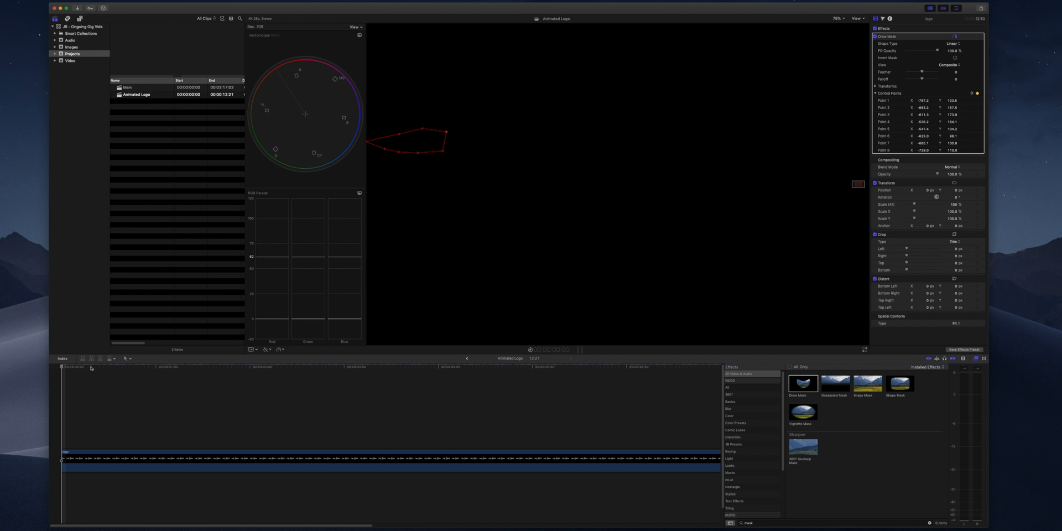
key("space")
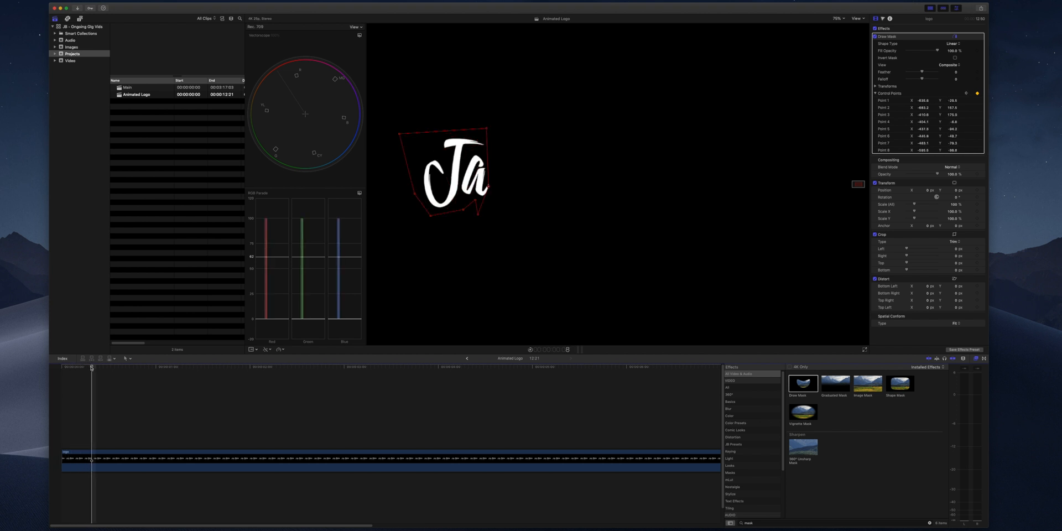
left_click_drag(94, 368, 71, 368)
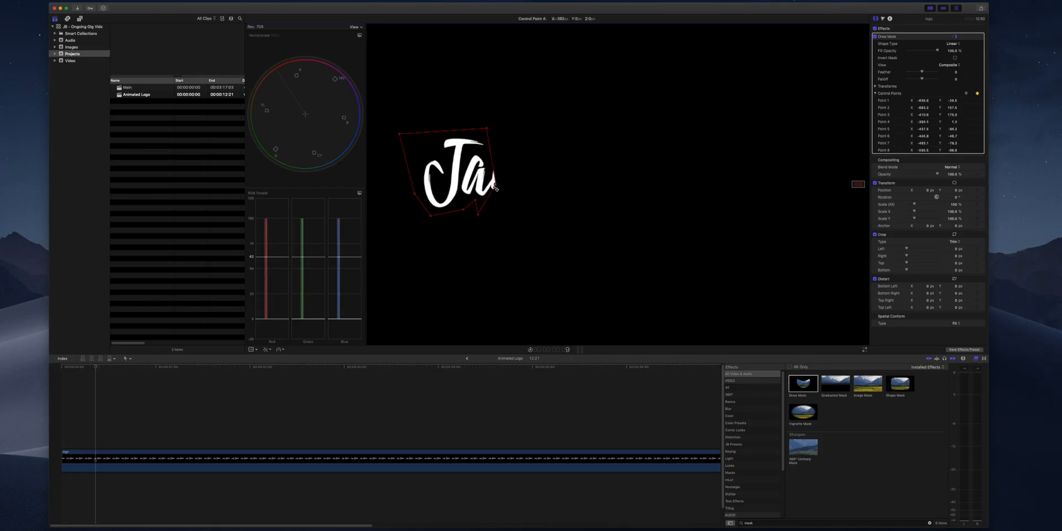
left_click_drag(96, 366, 77, 370)
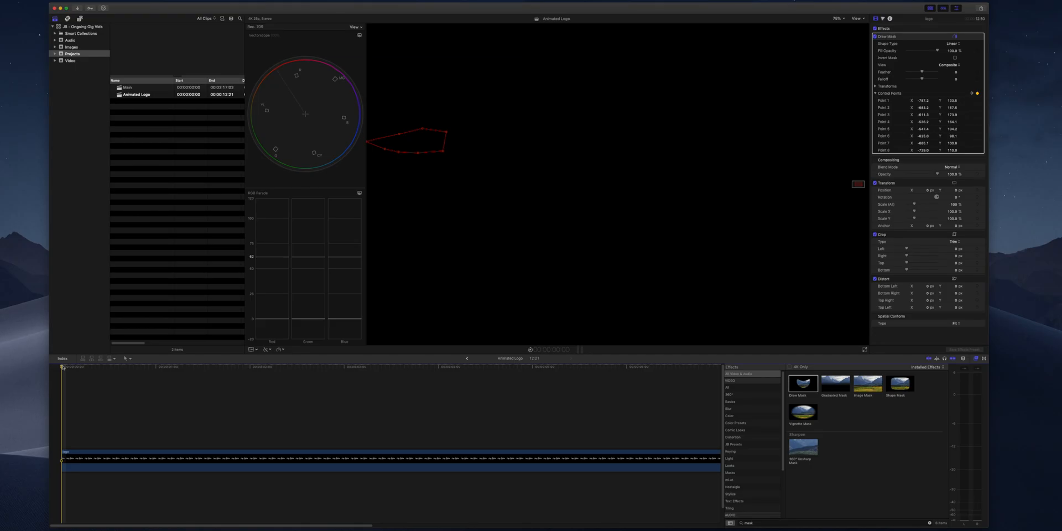
Step: Play back the reveal from the start and move to a later frame of the clip
key("space")
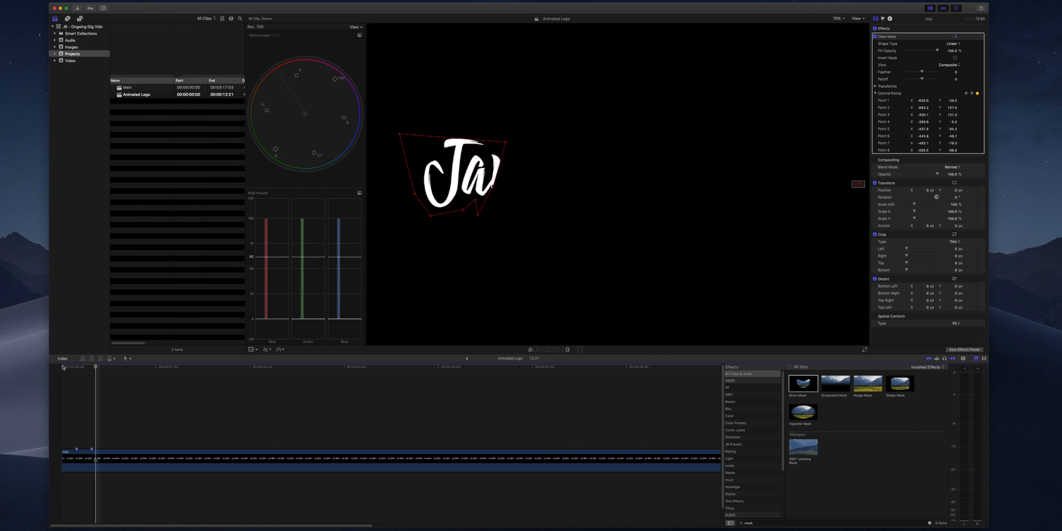
key("m")
Step: Extend the mask over the m, smooth its bottom edge, raise the top-right corner and check a later frame
left_click_drag(535, 143, 543, 197)
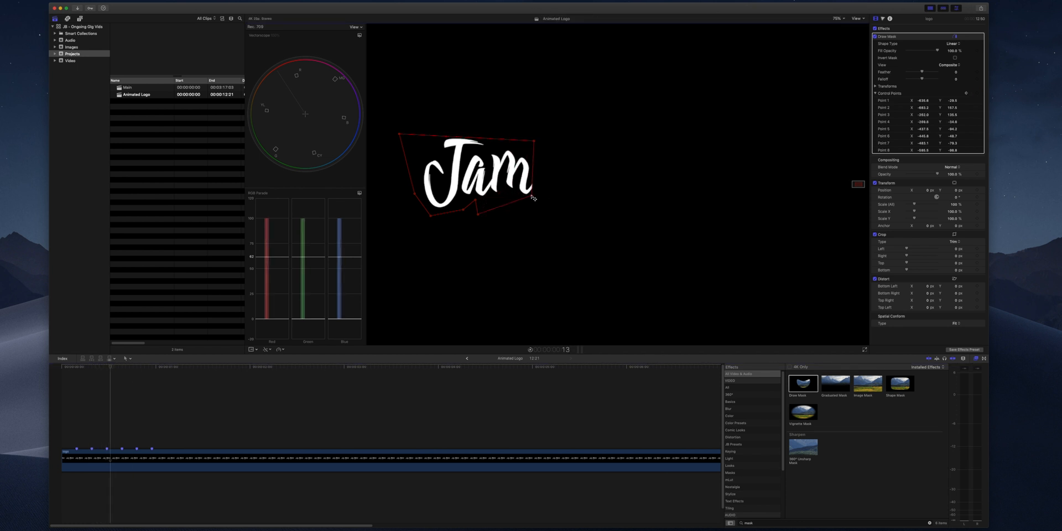
left_click_drag(467, 204, 522, 204)
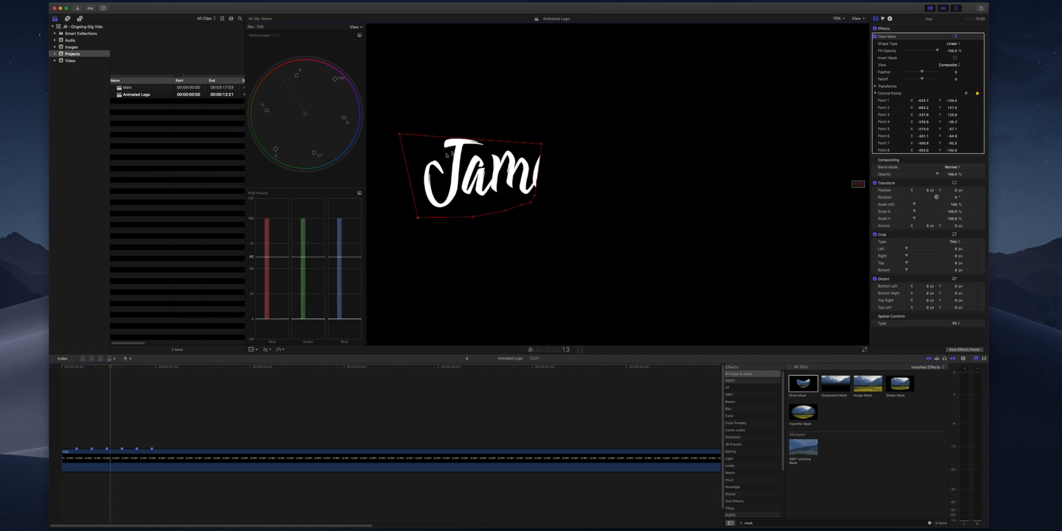
mouse_move(541, 143)
left_mouse_down()
mouse_move(548, 126)
mouse_move(575, 135)
left_mouse_up()
key("Right")
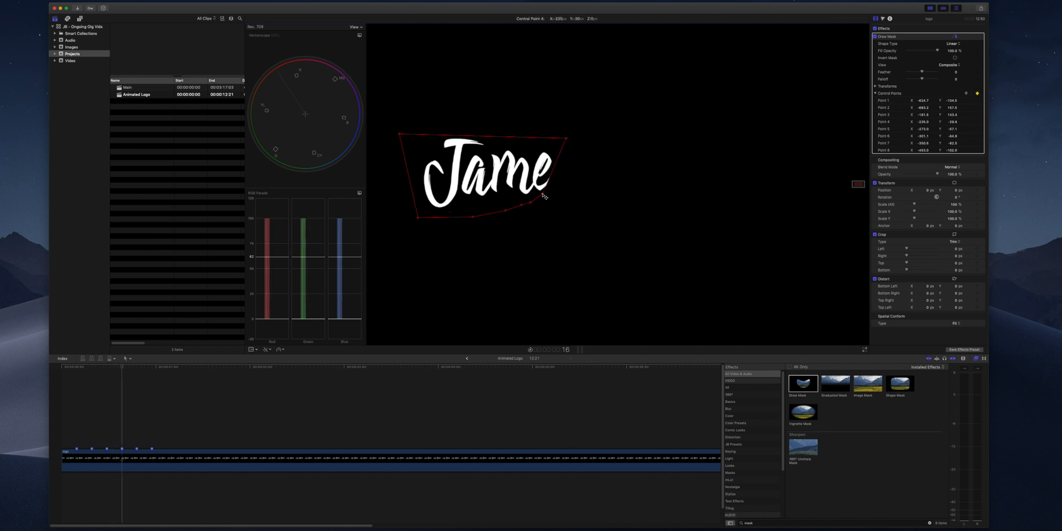
key("space")
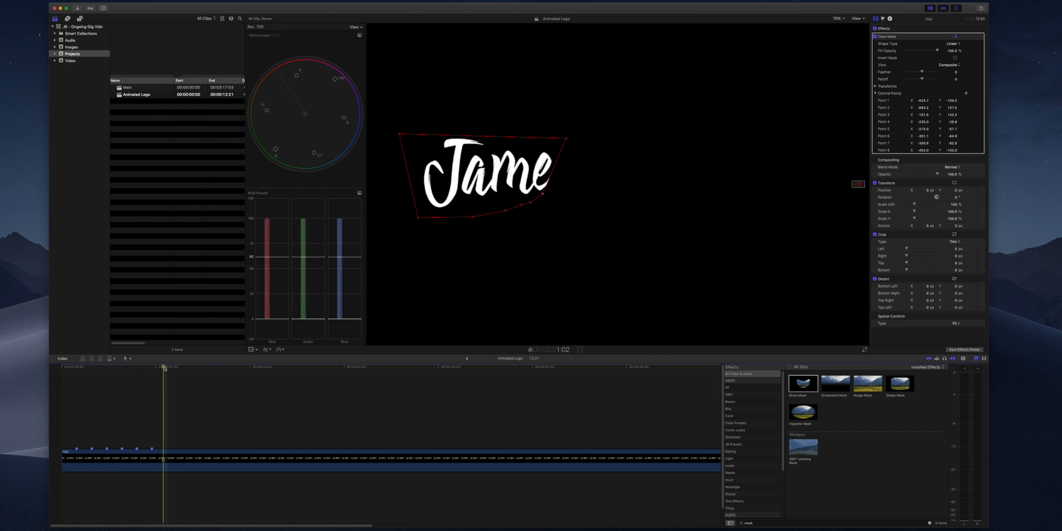
Step: Over the next frames, push the mask's top-right corner further to uncover the e and s
left_click(108, 379)
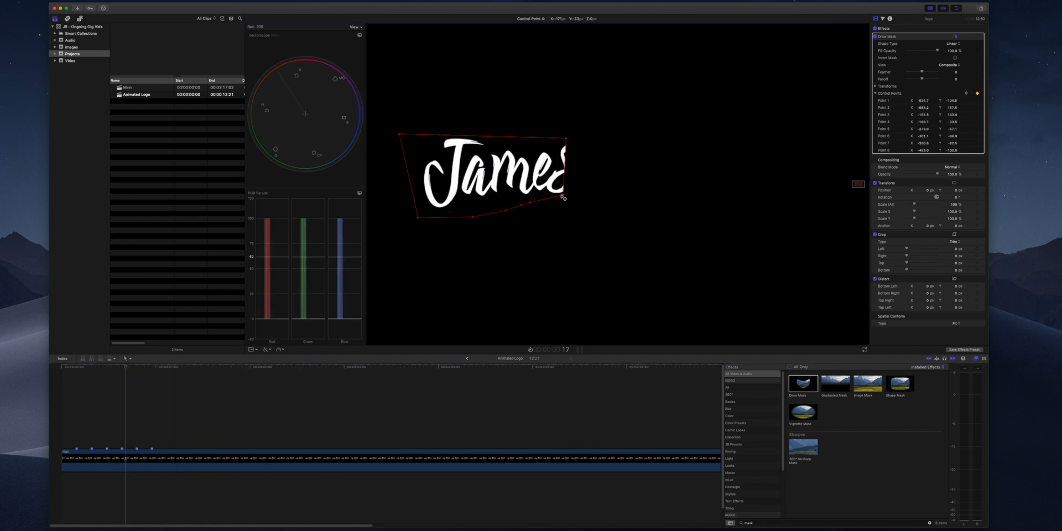
left_click_drag(564, 150, 579, 140)
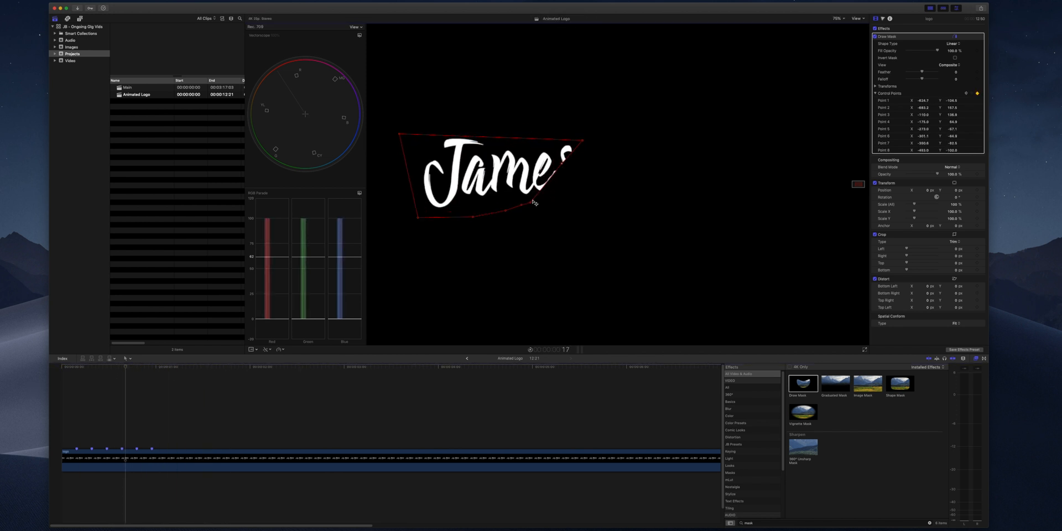
key("Right")
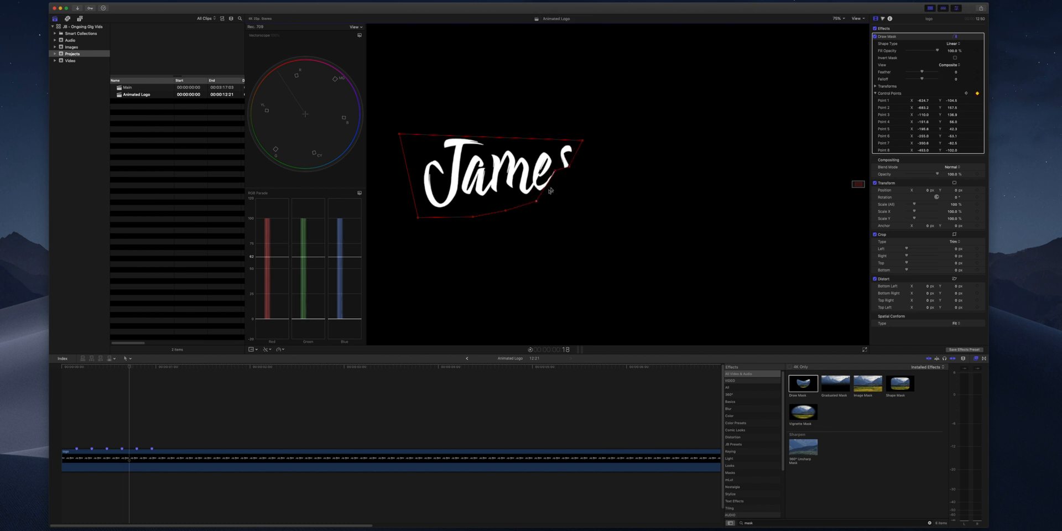
key("Right")
left_click_drag(583, 143, 588, 137)
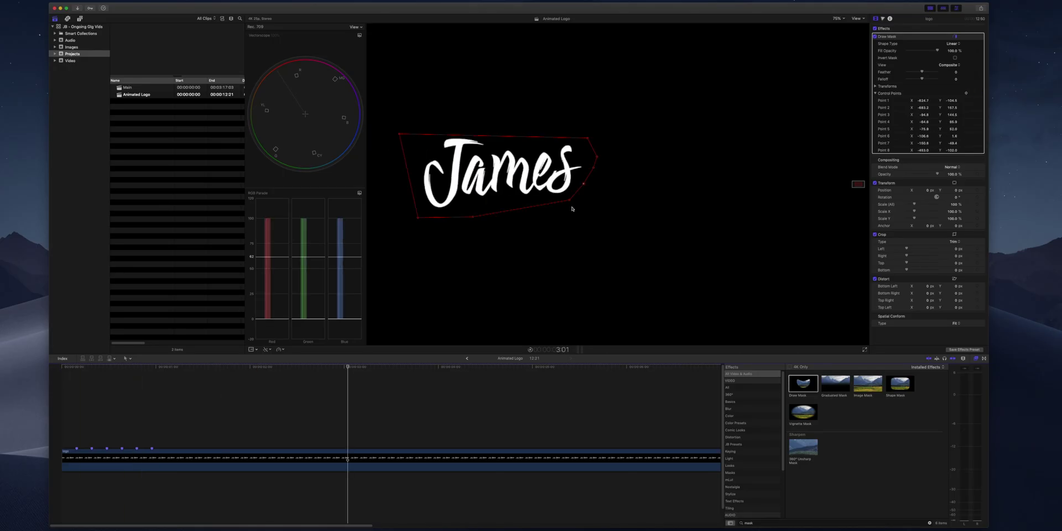
Step: Stretch the mask's right-hand points across the B and on through Baldwin over successive frames
key("Left")
key("Left")
key("Right")
key("Right")
key("Right")
left_click_drag(585, 139, 660, 128)
left_click_drag(612, 172, 590, 199)
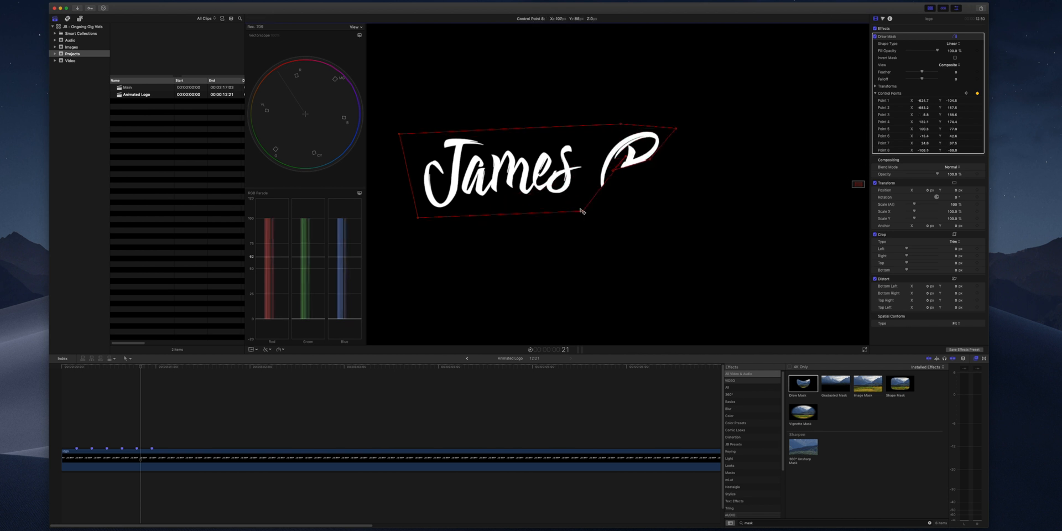
mouse_move(606, 166)
left_mouse_down()
mouse_move(621, 189)
mouse_move(651, 166)
mouse_move(683, 162)
mouse_move(664, 168)
mouse_move(691, 192)
mouse_move(705, 158)
mouse_move(699, 203)
mouse_move(733, 166)
mouse_move(730, 197)
mouse_move(772, 122)
left_mouse_up()
key("Right")
key("Right")
key("Right")
key("Right")
key("Right")
key("Right")
key("Right")
key("Right")
key("Right")
key("Right")
key("Right")
key("Right")
key("Right")
key("Right")
key("Right")
key("Right")
left_click_drag(761, 174, 775, 186)
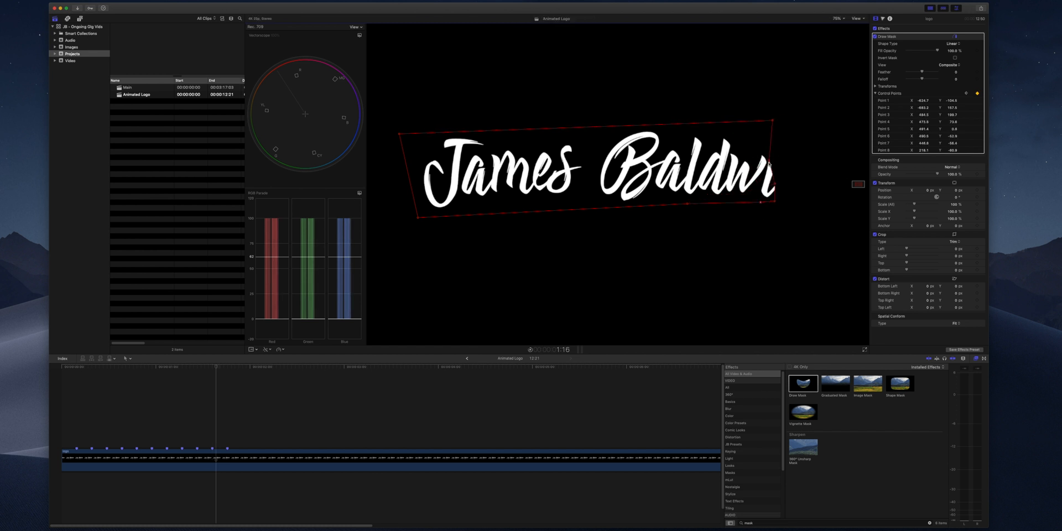
left_click_drag(772, 123, 771, 125)
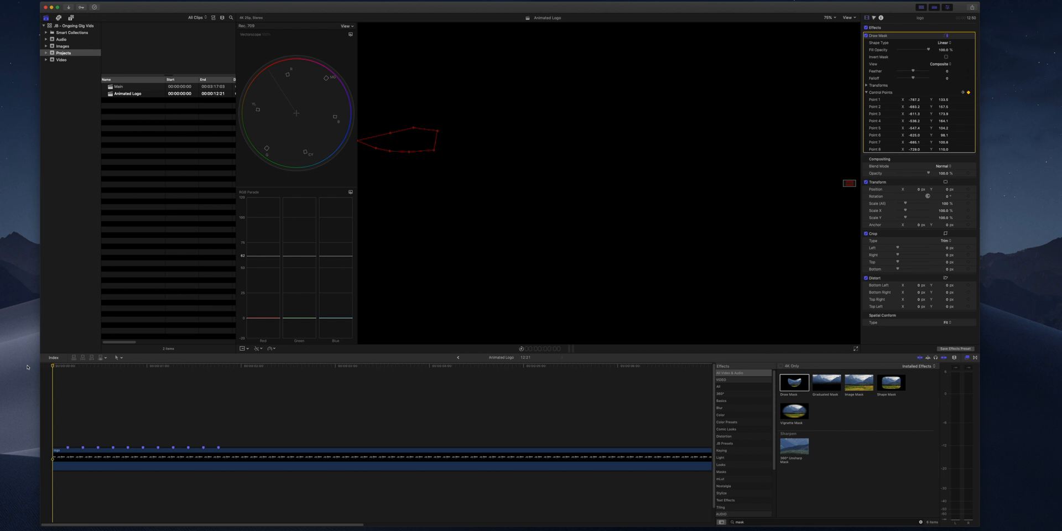
key("space")
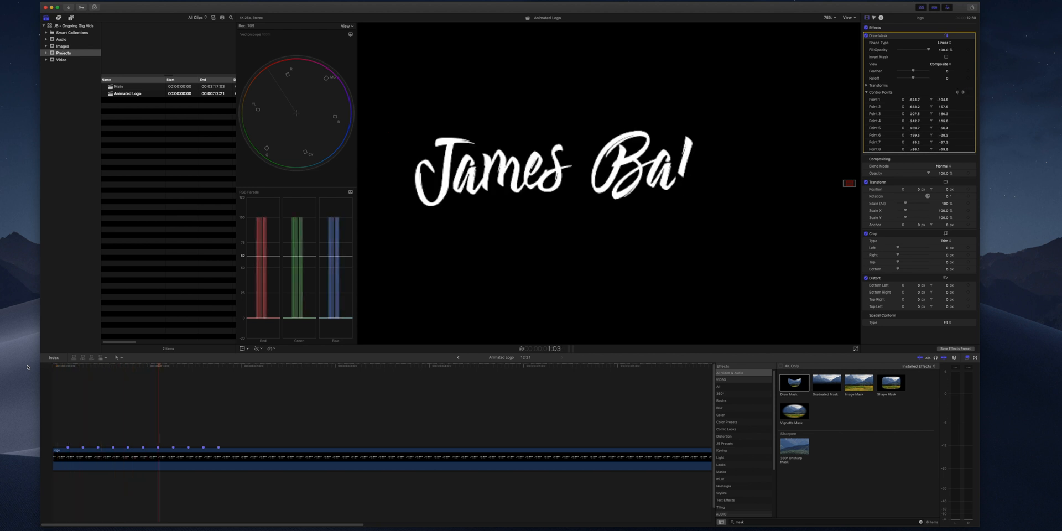